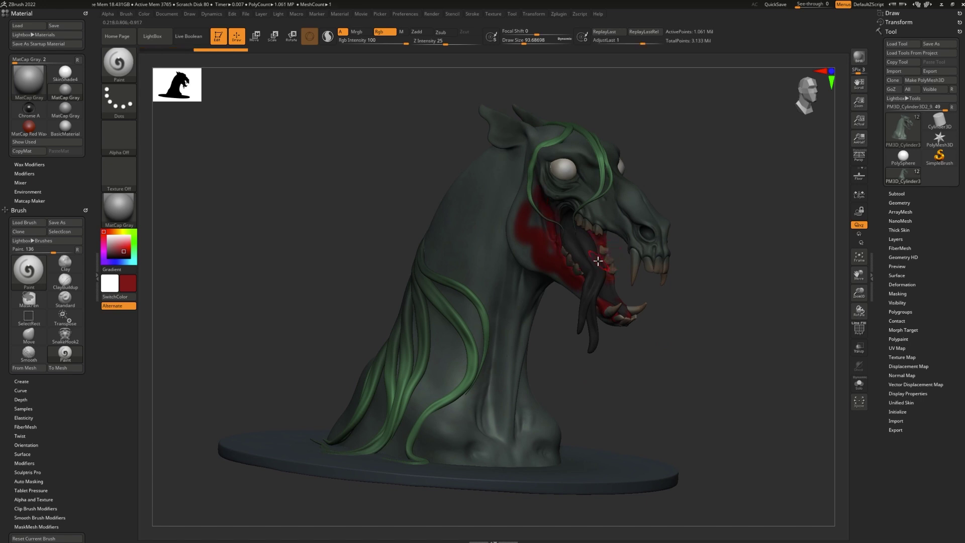
Undo the red paint on the horse head, then repaint red strokes down its neck
{"action": "key", "text": "ctrl+z"}
{"action": "mouse_move", "coordinate": [476, 235]}
{"action": "left_mouse_down"}
{"action": "mouse_move", "coordinate": [505, 245]}
{"action": "mouse_move", "coordinate": [469, 263]}
{"action": "left_mouse_up"}
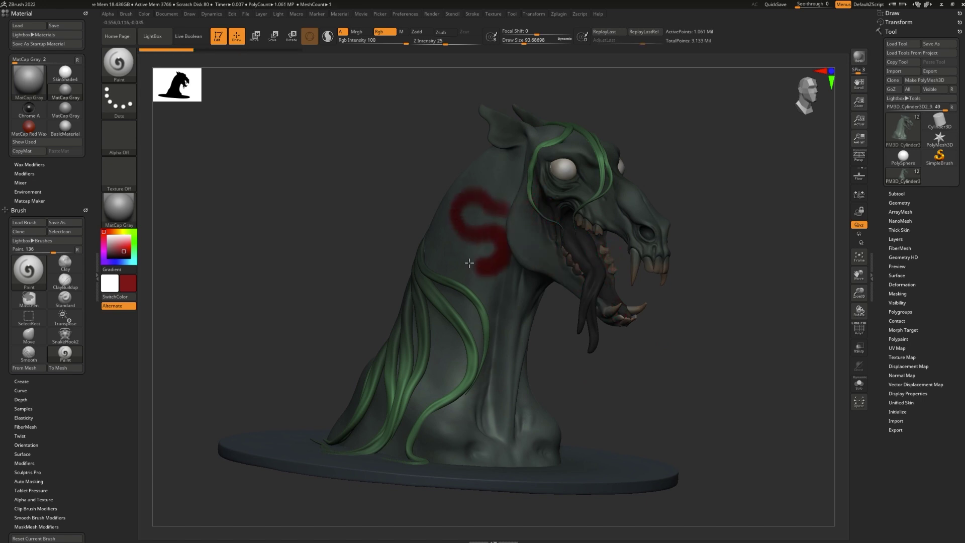
{"action": "mouse_move", "coordinate": [493, 309]}
{"action": "left_mouse_down"}
{"action": "mouse_move", "coordinate": [438, 345]}
{"action": "mouse_move", "coordinate": [474, 385]}
{"action": "mouse_move", "coordinate": [445, 453]}
{"action": "mouse_move", "coordinate": [487, 394]}
{"action": "left_mouse_up"}
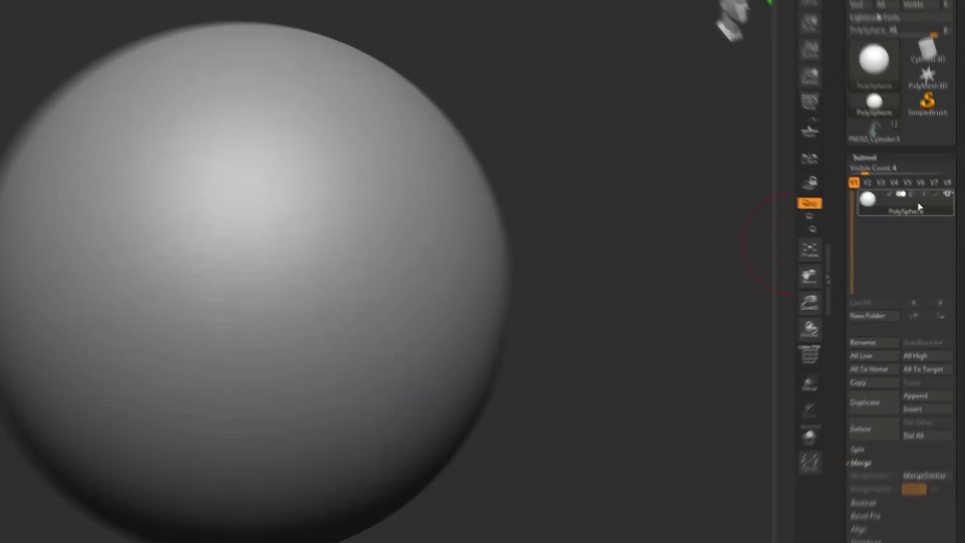
Choose blue as the paint colour and paint two blue strokes across the sphere
{"action": "mouse_move", "coordinate": [902, 222]}
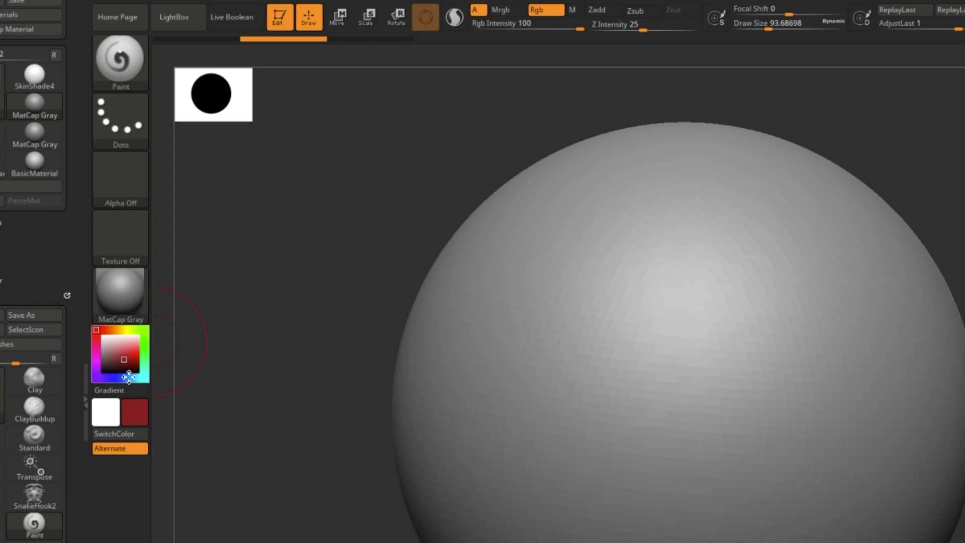
{"action": "left_click", "coordinate": [126, 377]}
{"action": "mouse_move", "coordinate": [543, 211]}
{"action": "left_mouse_down"}
{"action": "mouse_move", "coordinate": [463, 318]}
{"action": "mouse_move", "coordinate": [597, 513]}
{"action": "mouse_move", "coordinate": [814, 538]}
{"action": "left_mouse_up"}
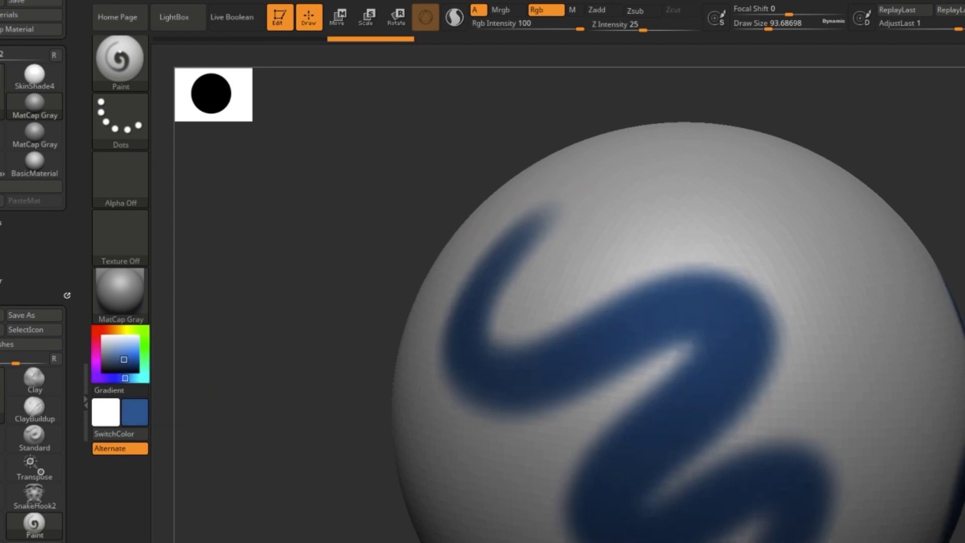
{"action": "key", "text": "space"}
{"action": "mouse_move", "coordinate": [681, 191]}
{"action": "left_mouse_down"}
{"action": "mouse_move", "coordinate": [587, 226]}
{"action": "mouse_move", "coordinate": [704, 231]}
{"action": "mouse_move", "coordinate": [845, 263]}
{"action": "mouse_move", "coordinate": [809, 424]}
{"action": "mouse_move", "coordinate": [675, 499]}
{"action": "left_mouse_up"}
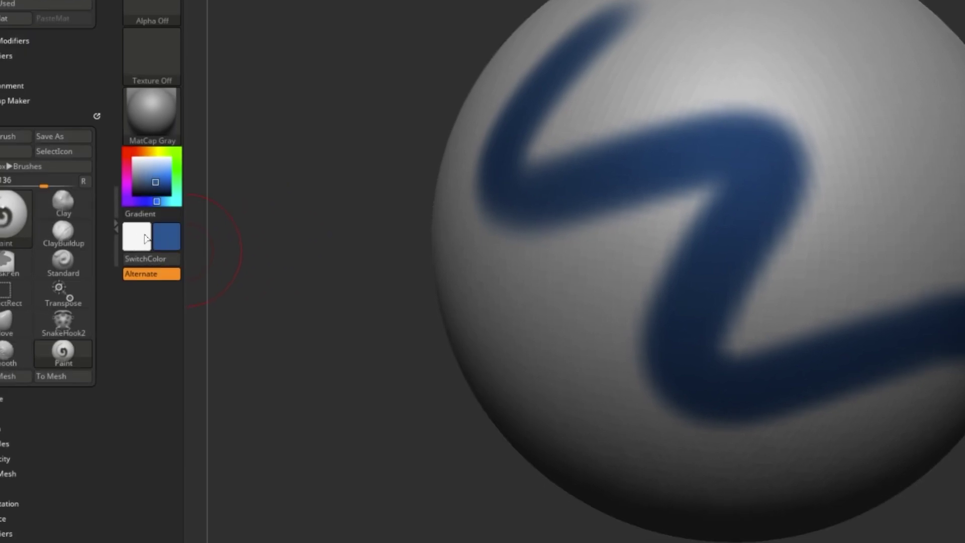
Swap the main and secondary colours, then set the main colour to a pinkish red
{"action": "key", "text": "v"}
{"action": "key", "text": "v"}
{"action": "key", "text": "v"}
{"action": "key", "text": "v"}
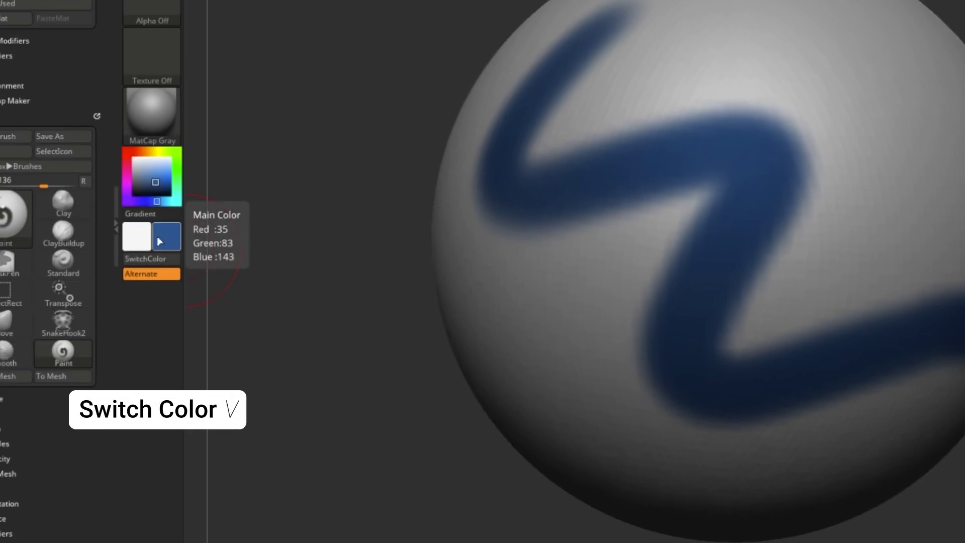
{"action": "key", "text": "v"}
{"action": "left_click", "coordinate": [169, 260]}
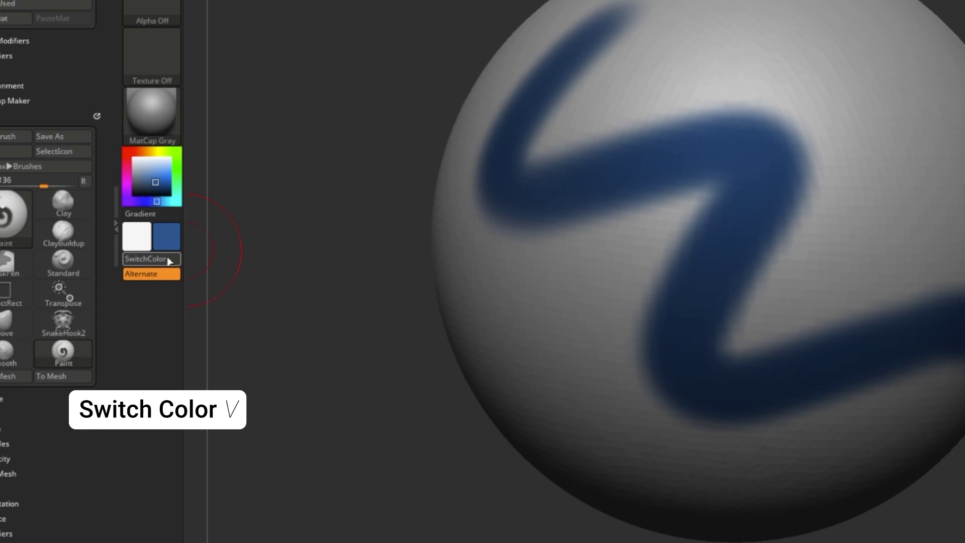
{"action": "left_click", "coordinate": [169, 260]}
{"action": "left_click", "coordinate": [169, 260]}
{"action": "left_click", "coordinate": [171, 259]}
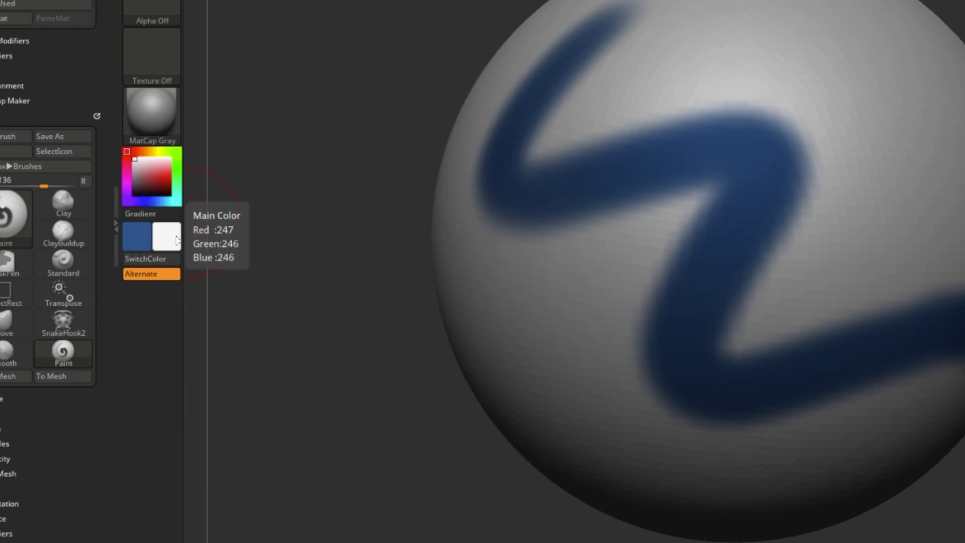
{"action": "left_click", "coordinate": [164, 178]}
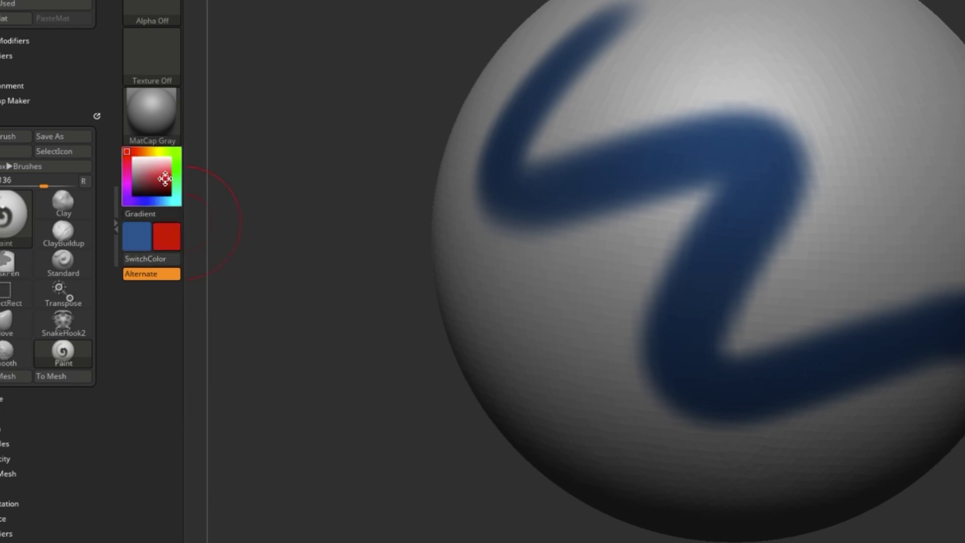
{"action": "mouse_move", "coordinate": [165, 178]}
{"action": "left_mouse_down"}
{"action": "mouse_move", "coordinate": [151, 184]}
{"action": "mouse_move", "coordinate": [155, 162]}
{"action": "mouse_move", "coordinate": [164, 170]}
{"action": "left_mouse_up"}
Paint a pink blob and a red stroke, then enable Gradient and paint a small red blob
{"action": "left_click_drag", "start_coordinate": [668, 55], "coordinate": [717, 75]}
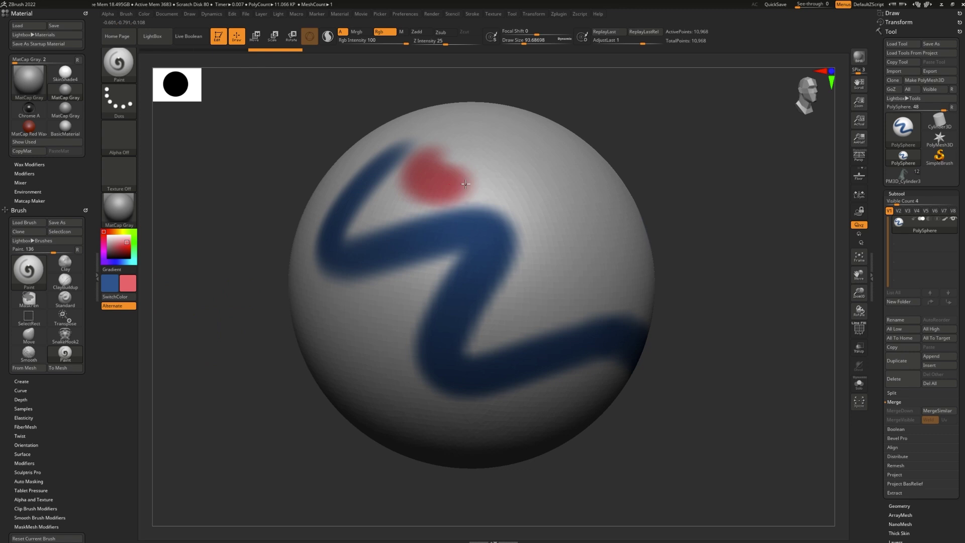
{"action": "mouse_move", "coordinate": [466, 184]}
{"action": "left_mouse_down"}
{"action": "mouse_move", "coordinate": [488, 261]}
{"action": "mouse_move", "coordinate": [422, 515]}
{"action": "mouse_move", "coordinate": [382, 508]}
{"action": "left_mouse_up"}
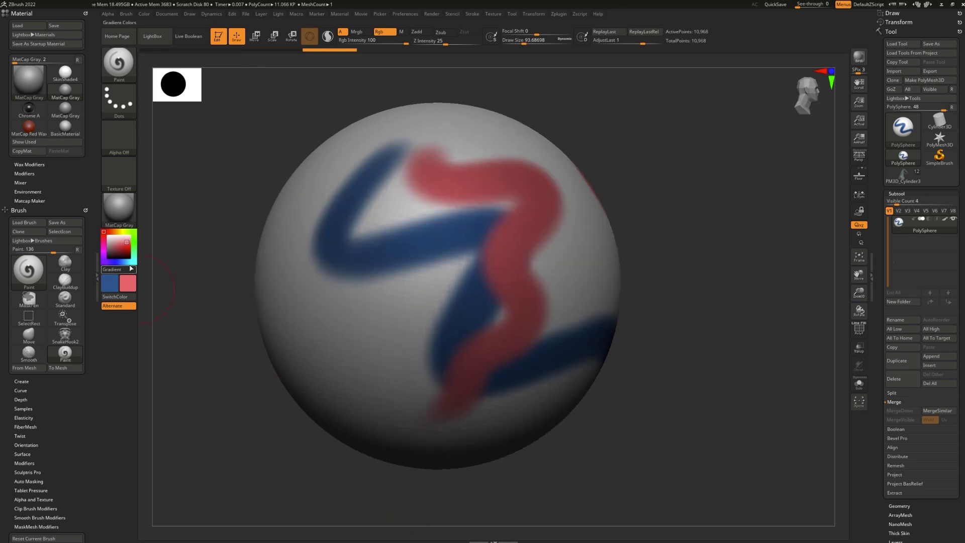
{"action": "left_click", "coordinate": [122, 271]}
{"action": "mouse_move", "coordinate": [217, 387]}
{"action": "left_mouse_down"}
{"action": "mouse_move", "coordinate": [237, 392]}
{"action": "mouse_move", "coordinate": [241, 367]}
{"action": "left_mouse_up"}
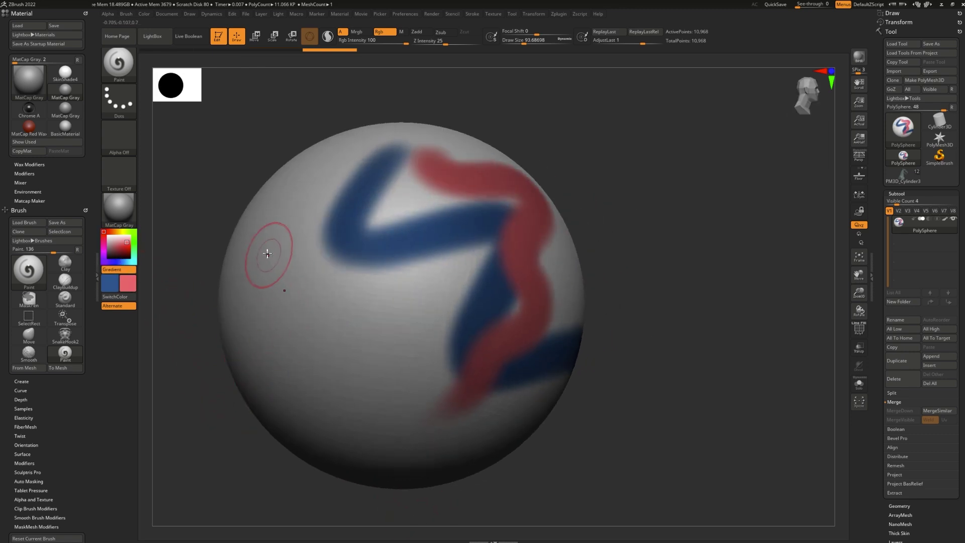
{"action": "mouse_move", "coordinate": [263, 251]}
{"action": "left_mouse_down"}
{"action": "mouse_move", "coordinate": [305, 339]}
{"action": "mouse_move", "coordinate": [358, 413]}
{"action": "mouse_move", "coordinate": [368, 408]}
{"action": "mouse_move", "coordinate": [430, 292]}
{"action": "mouse_move", "coordinate": [290, 281]}
{"action": "mouse_move", "coordinate": [376, 174]}
{"action": "mouse_move", "coordinate": [394, 186]}
{"action": "left_mouse_up"}
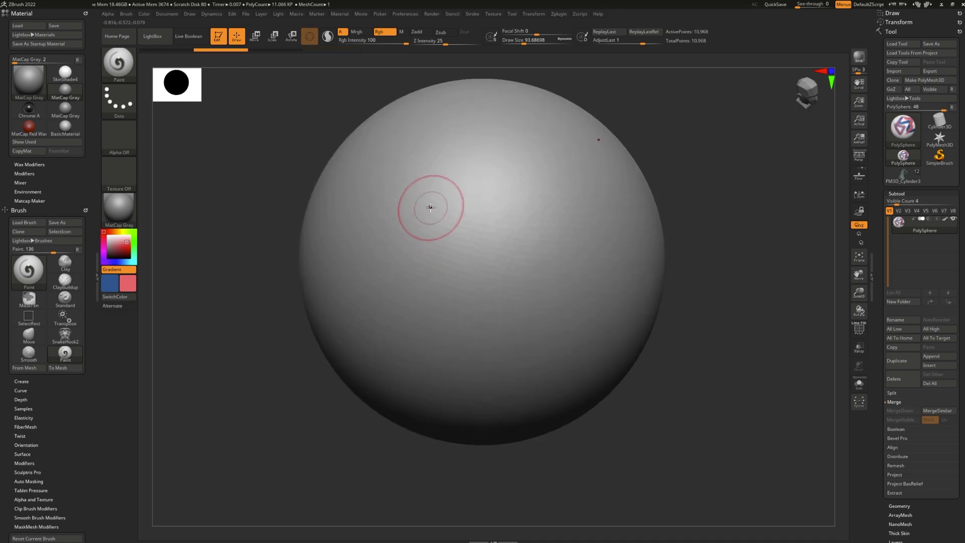
Select the ClayBuildup brush using the B, C, B shortcut
{"action": "mouse_move", "coordinate": [428, 203]}
{"action": "right_mouse_down"}
{"action": "mouse_move", "coordinate": [442, 149]}
{"action": "mouse_move", "coordinate": [458, 133]}
{"action": "mouse_move", "coordinate": [455, 116]}
{"action": "mouse_move", "coordinate": [424, 157]}
{"action": "mouse_move", "coordinate": [427, 183]}
{"action": "mouse_move", "coordinate": [416, 172]}
{"action": "mouse_move", "coordinate": [427, 166]}
{"action": "right_mouse_up"}
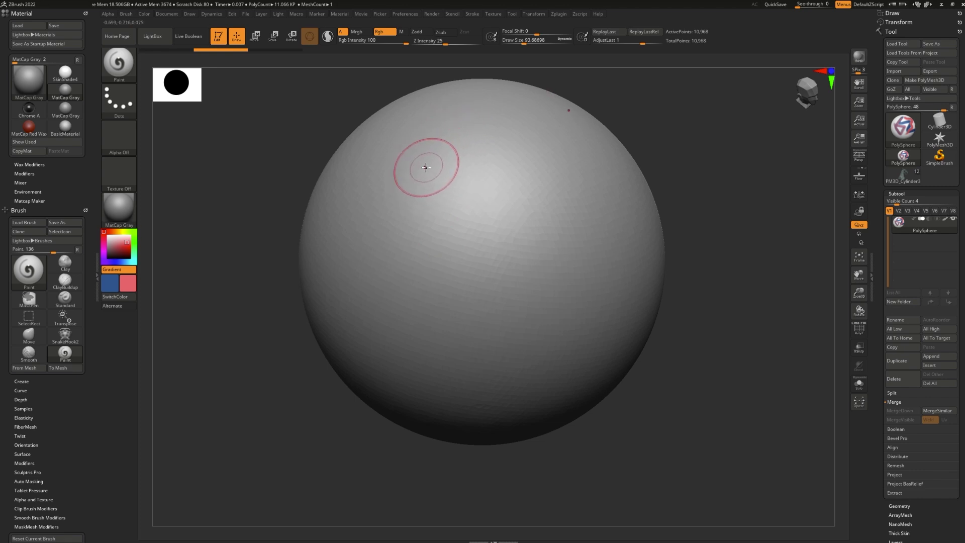
{"action": "key", "text": "space"}
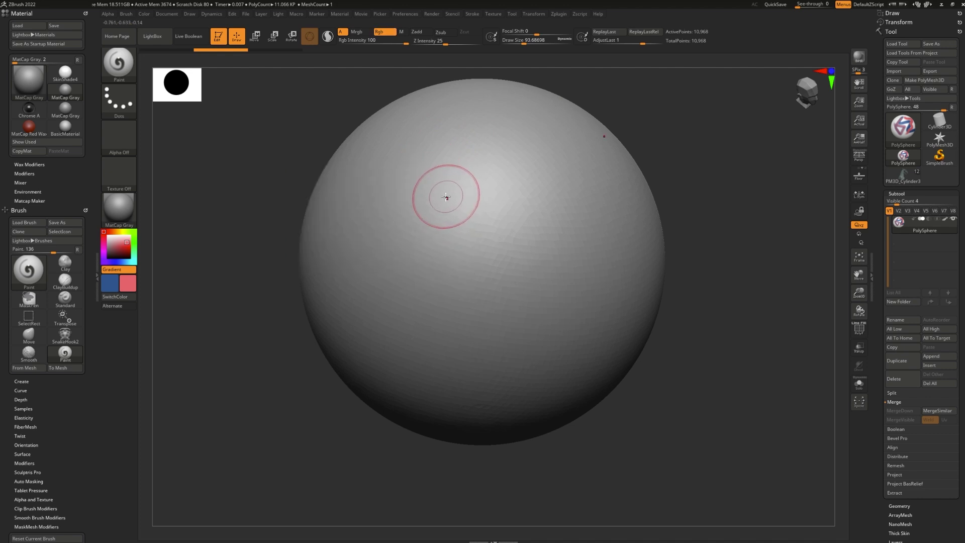
{"action": "key", "text": "b"}
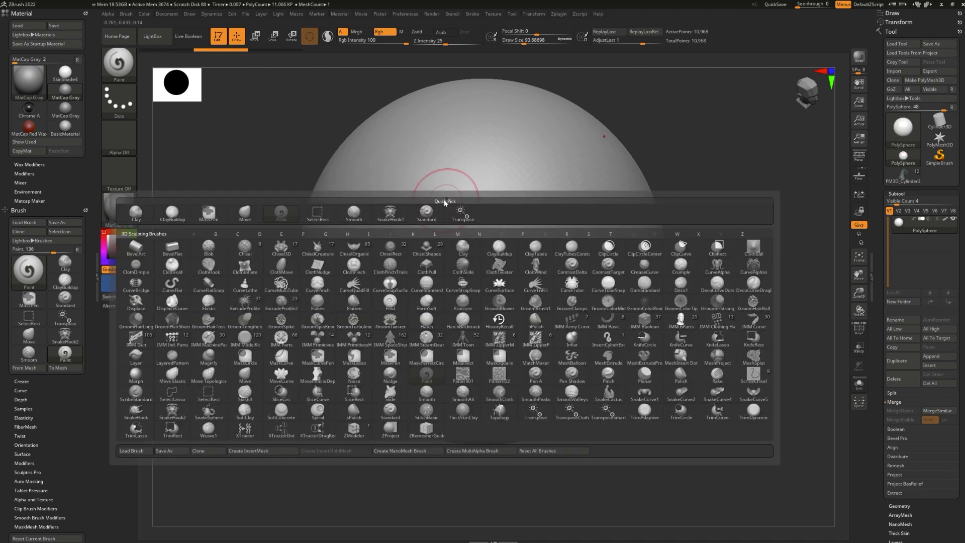
{"action": "key", "text": "c"}
{"action": "key", "text": "b"}
Turn on Rgb for ClayBuildup and paint a red S-stroke on the sphere
{"action": "key", "text": "space"}
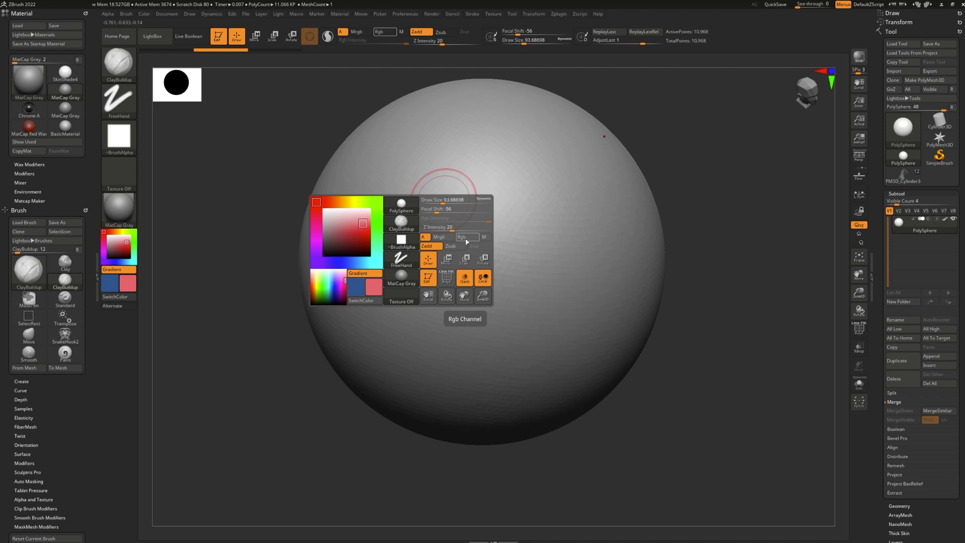
{"action": "left_click", "coordinate": [467, 237]}
{"action": "mouse_move", "coordinate": [443, 151]}
{"action": "left_mouse_down"}
{"action": "mouse_move", "coordinate": [416, 213]}
{"action": "mouse_move", "coordinate": [433, 251]}
{"action": "mouse_move", "coordinate": [496, 224]}
{"action": "mouse_move", "coordinate": [486, 305]}
{"action": "mouse_move", "coordinate": [543, 294]}
{"action": "mouse_move", "coordinate": [566, 310]}
{"action": "mouse_move", "coordinate": [552, 194]}
{"action": "mouse_move", "coordinate": [503, 138]}
{"action": "mouse_move", "coordinate": [536, 194]}
{"action": "mouse_move", "coordinate": [597, 262]}
{"action": "mouse_move", "coordinate": [583, 326]}
{"action": "left_mouse_up"}
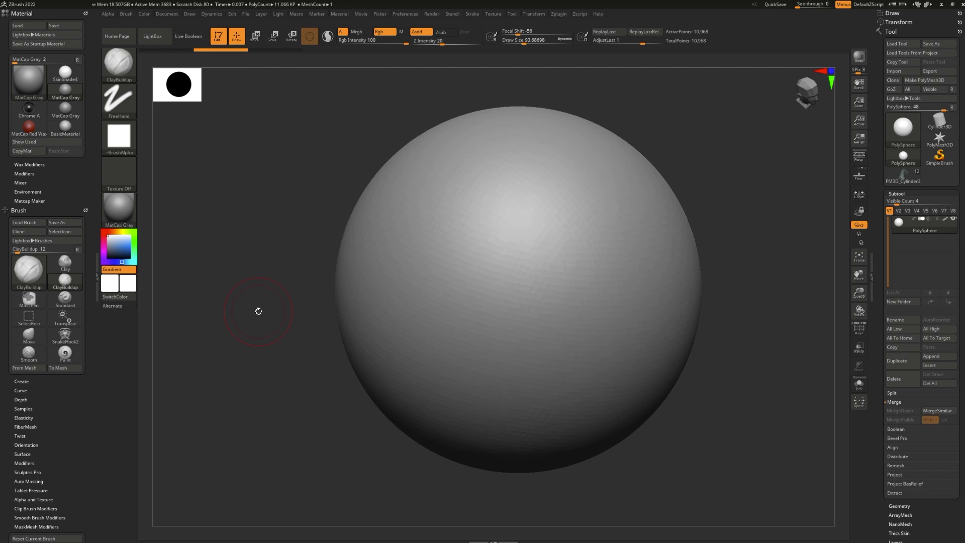
Preview the Gold and Metalic01b materials on the sphere, then settle on ReflectedMap
{"action": "mouse_move", "coordinate": [127, 215]}
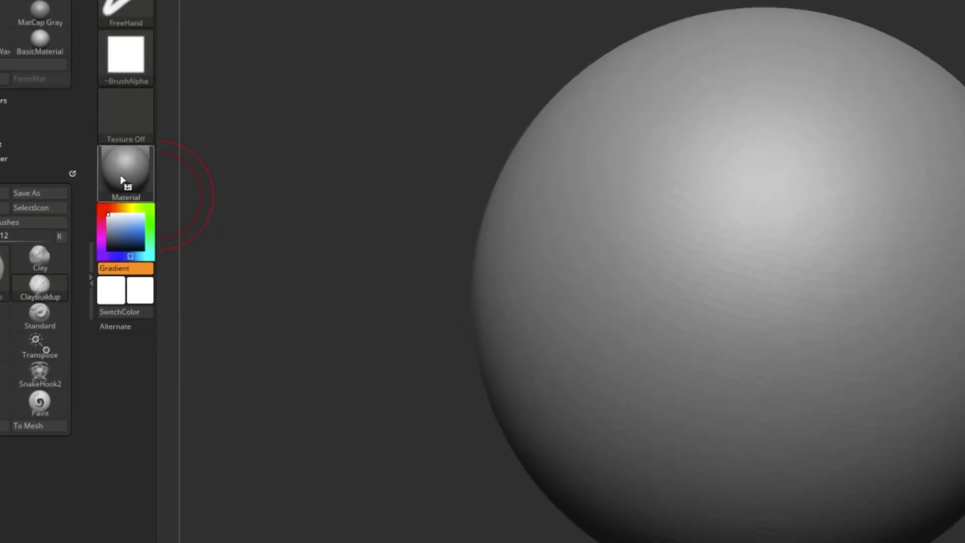
{"action": "left_click", "coordinate": [125, 179]}
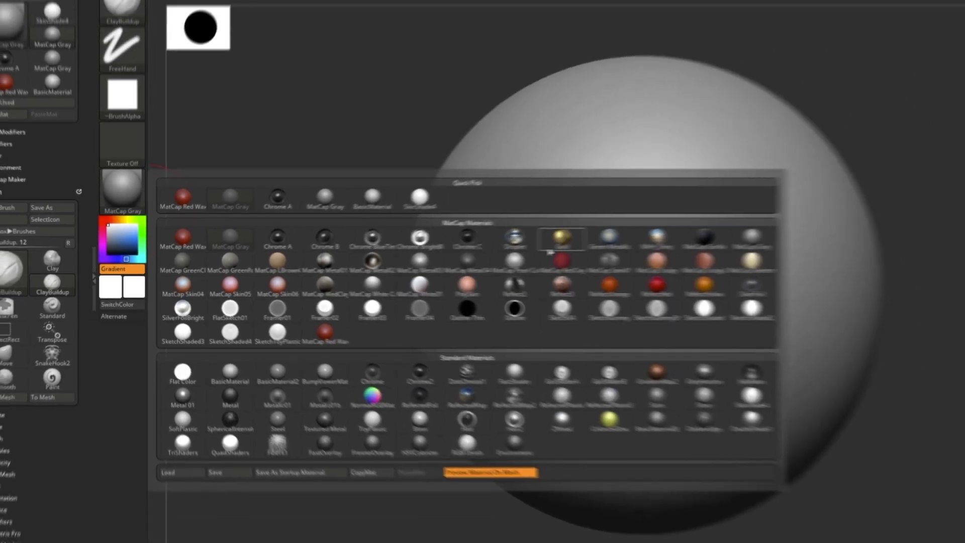
{"action": "left_click", "coordinate": [556, 244]}
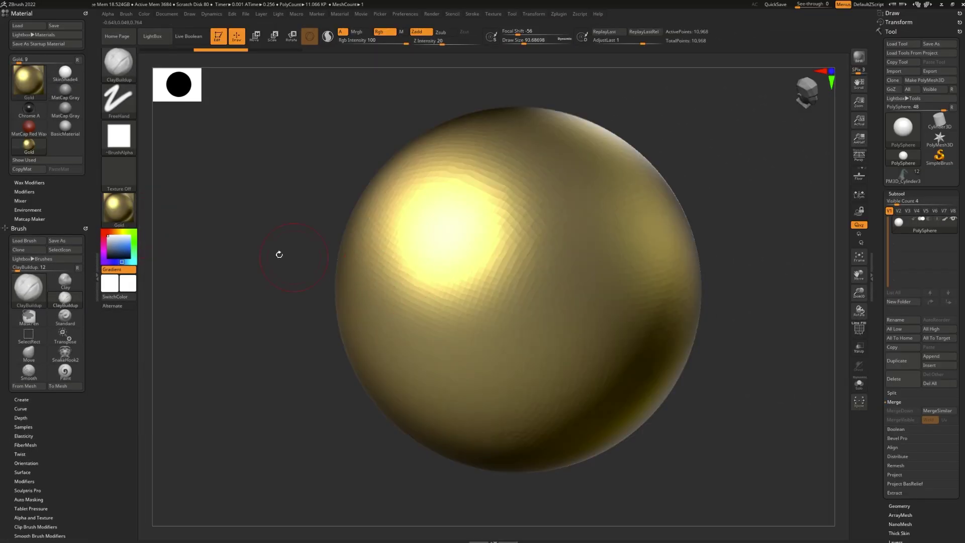
{"action": "left_click", "coordinate": [132, 220]}
{"action": "left_click", "coordinate": [274, 370]}
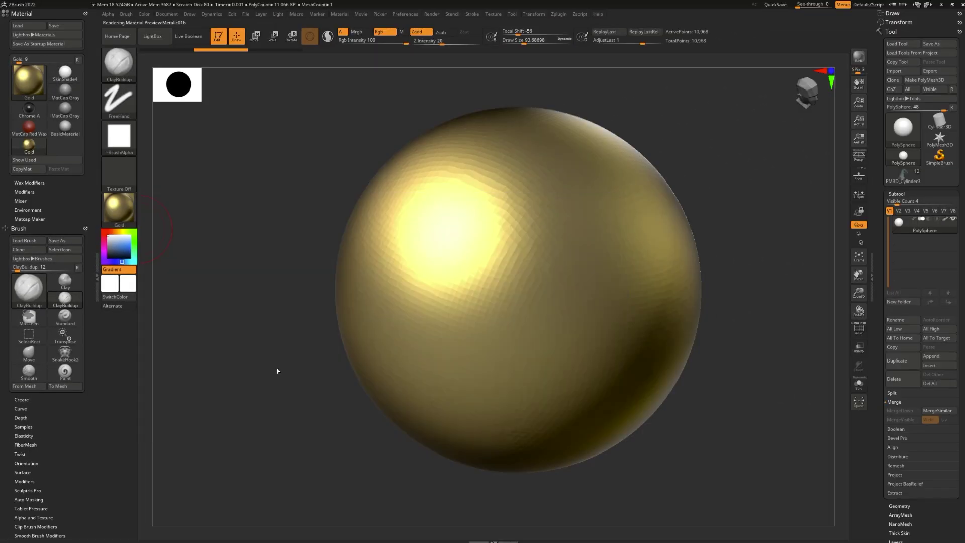
{"action": "left_click", "coordinate": [128, 216]}
{"action": "left_click", "coordinate": [385, 367]}
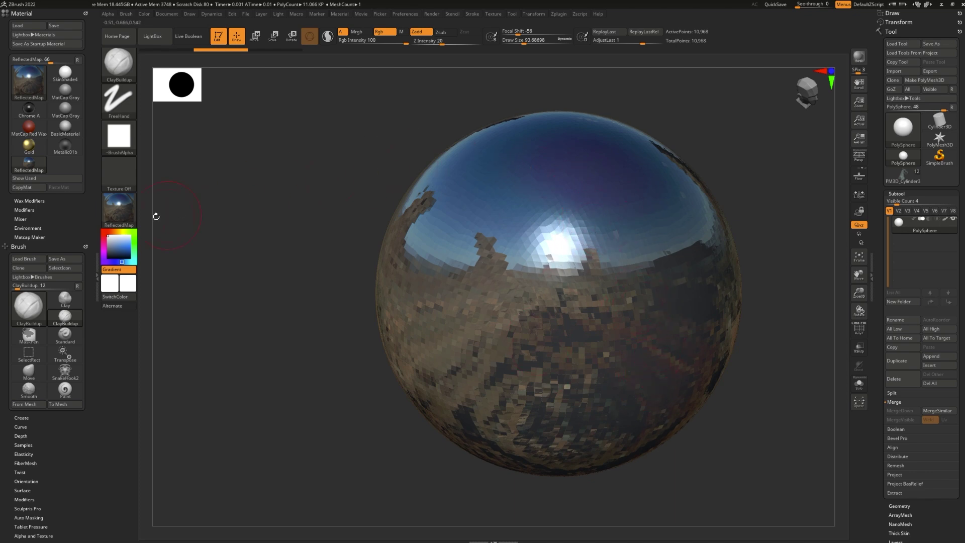
Return the sphere to BasicMaterial
{"action": "left_click", "coordinate": [116, 218]}
{"action": "left_click", "coordinate": [202, 350]}
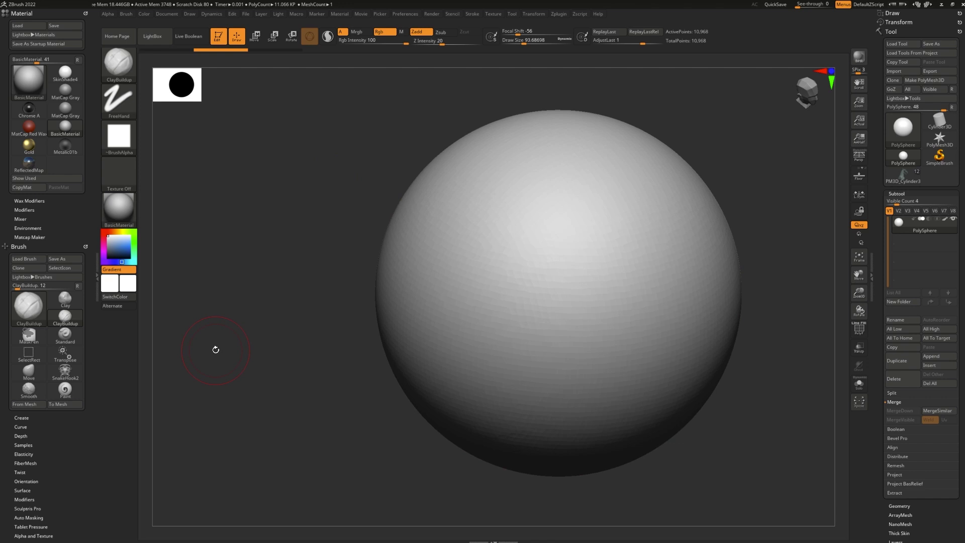
{"action": "mouse_move", "coordinate": [217, 350]}
{"action": "left_mouse_down"}
{"action": "mouse_move", "coordinate": [216, 340]}
{"action": "mouse_move", "coordinate": [219, 362]}
{"action": "left_mouse_up"}
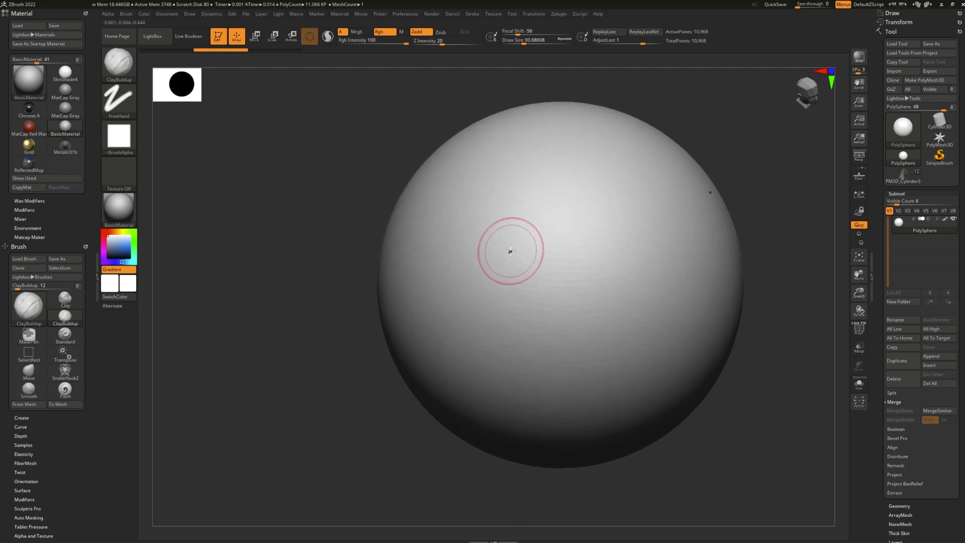
Turn on M so strokes paint material instead of colour, and open the material picker
{"action": "key", "text": "space"}
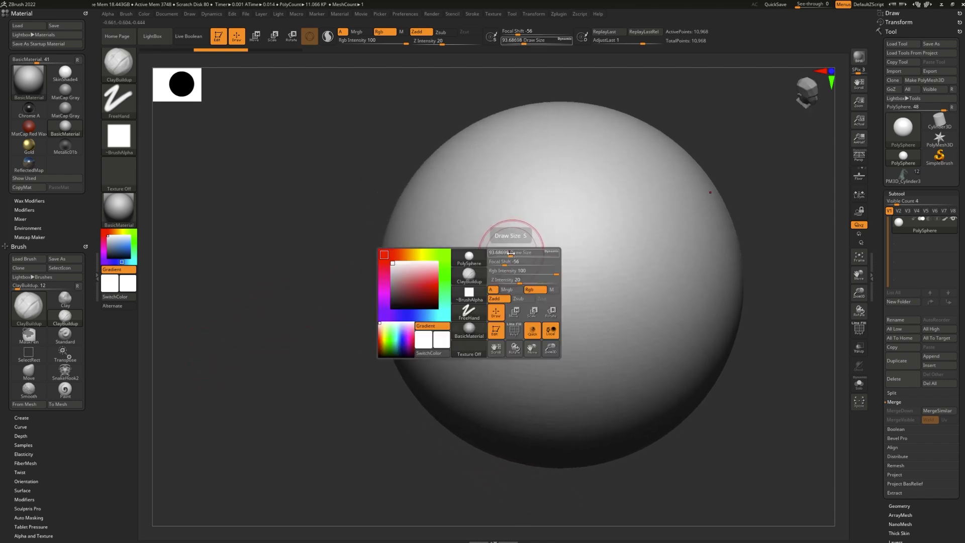
{"action": "left_click", "coordinate": [553, 290]}
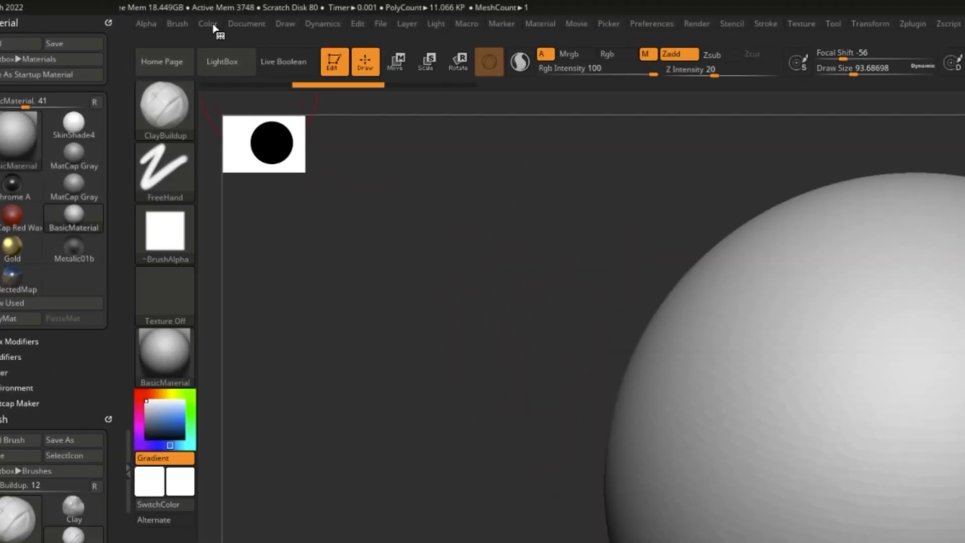
{"action": "left_click", "coordinate": [145, 13]}
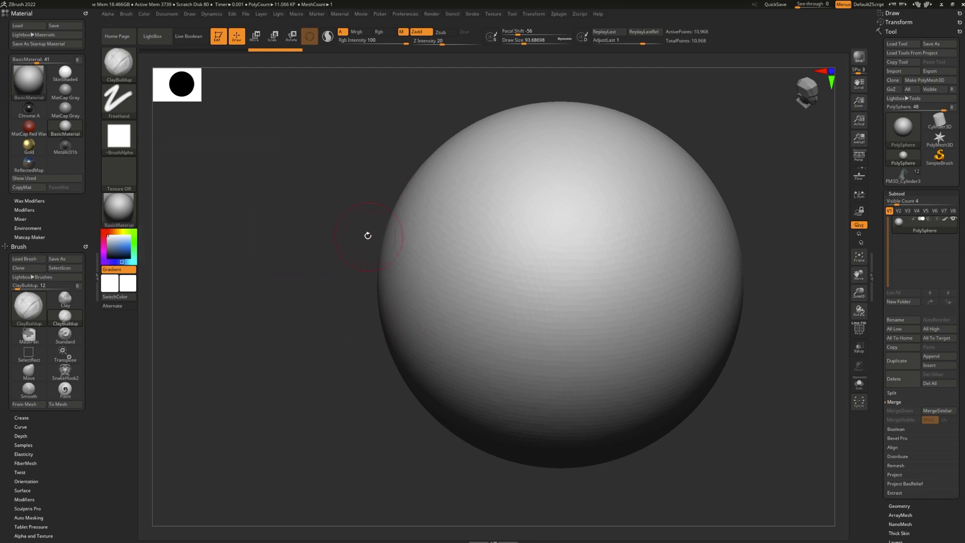
{"action": "left_click", "coordinate": [132, 216]}
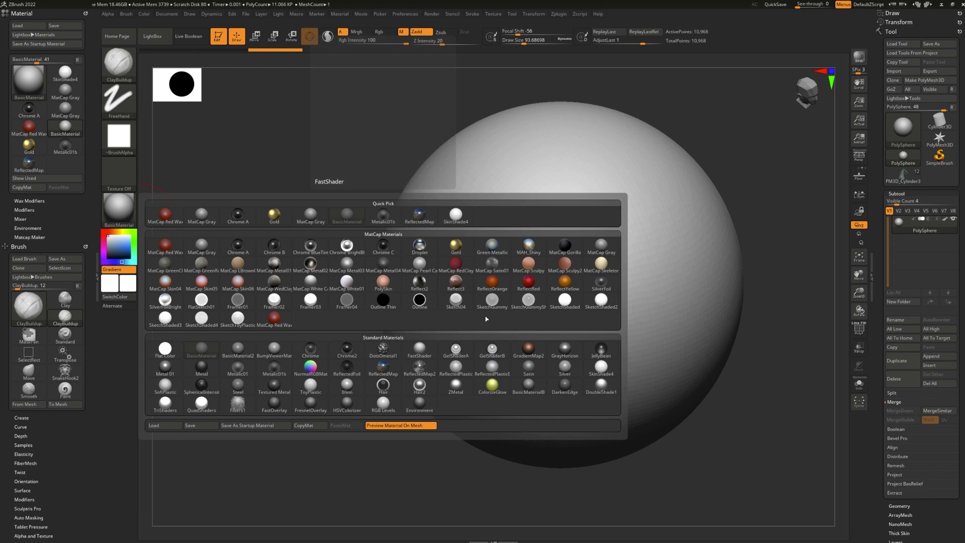
Choose ReflectYellow and paint an orange stroke down the sphere
{"action": "left_click", "coordinate": [570, 289]}
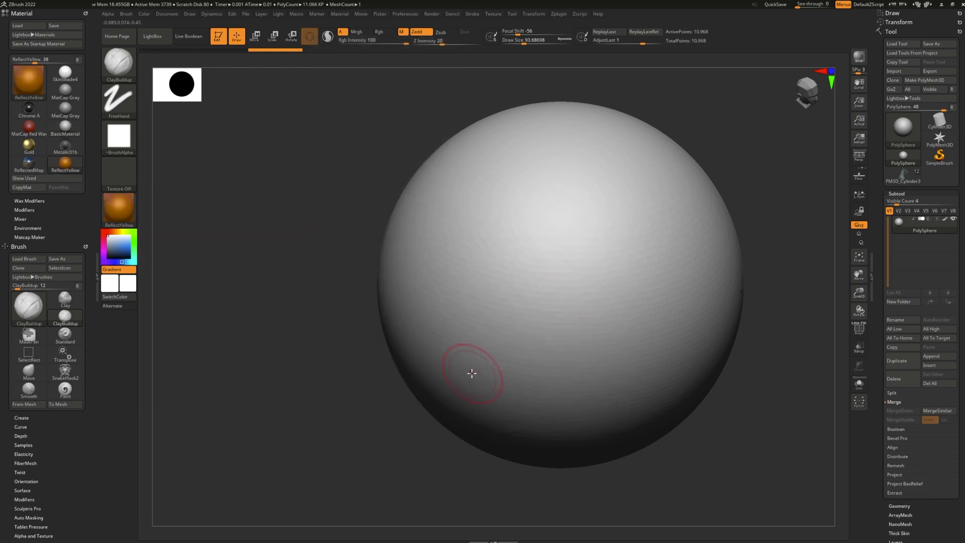
{"action": "key", "text": "space"}
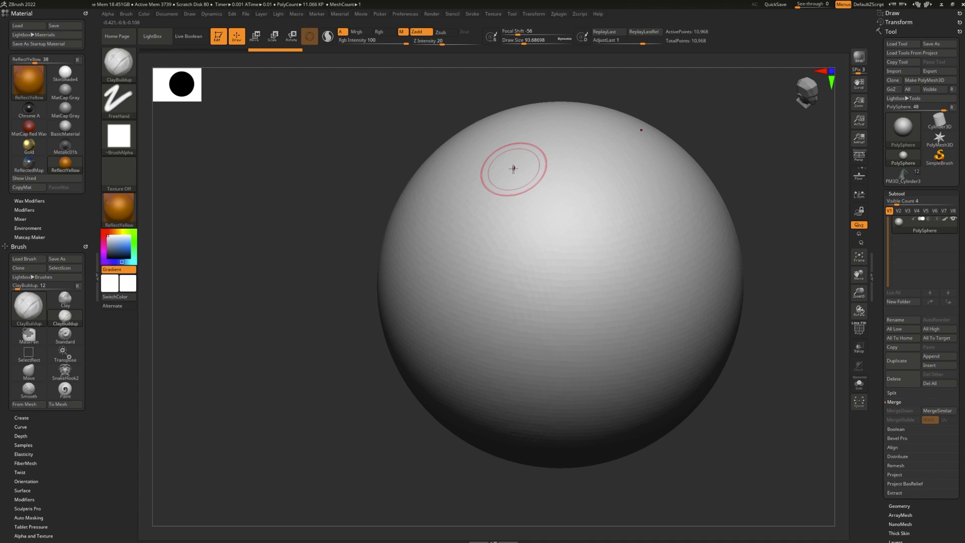
{"action": "mouse_move", "coordinate": [520, 167]}
{"action": "left_mouse_down"}
{"action": "mouse_move", "coordinate": [480, 238]}
{"action": "mouse_move", "coordinate": [487, 275]}
{"action": "mouse_move", "coordinate": [524, 281]}
{"action": "mouse_move", "coordinate": [579, 256]}
{"action": "mouse_move", "coordinate": [596, 283]}
{"action": "mouse_move", "coordinate": [524, 352]}
{"action": "mouse_move", "coordinate": [553, 383]}
{"action": "mouse_move", "coordinate": [598, 400]}
{"action": "left_mouse_up"}
{"action": "mouse_move", "coordinate": [565, 503]}
{"action": "left_mouse_down"}
{"action": "mouse_move", "coordinate": [572, 478]}
{"action": "mouse_move", "coordinate": [586, 504]}
{"action": "mouse_move", "coordinate": [646, 459]}
{"action": "mouse_move", "coordinate": [556, 345]}
{"action": "left_mouse_up"}
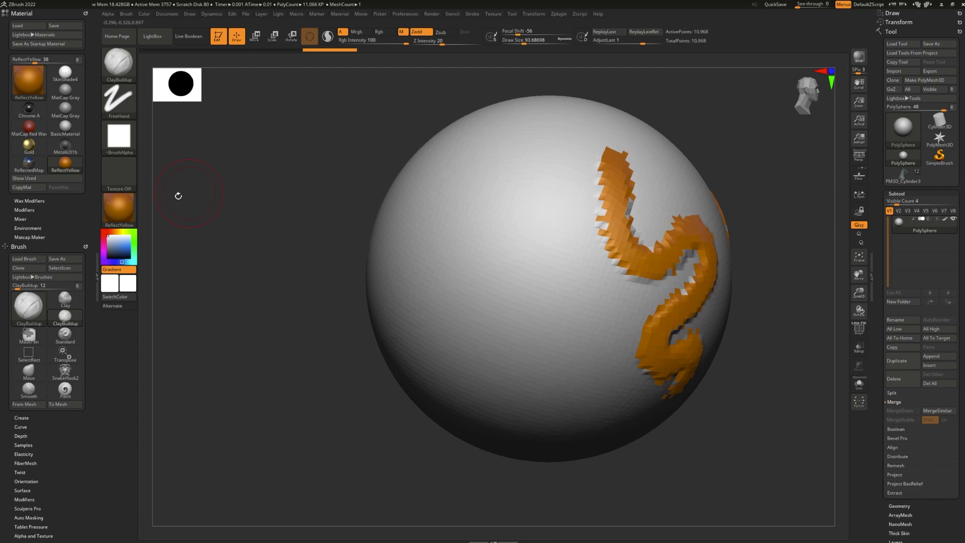
Paint a Gold material stroke across the sphere's upper left
{"action": "left_click", "coordinate": [121, 210]}
{"action": "left_click", "coordinate": [469, 249]}
{"action": "mouse_move", "coordinate": [513, 143]}
{"action": "left_mouse_down"}
{"action": "mouse_move", "coordinate": [477, 168]}
{"action": "mouse_move", "coordinate": [436, 221]}
{"action": "mouse_move", "coordinate": [520, 228]}
{"action": "mouse_move", "coordinate": [594, 338]}
{"action": "left_mouse_up"}
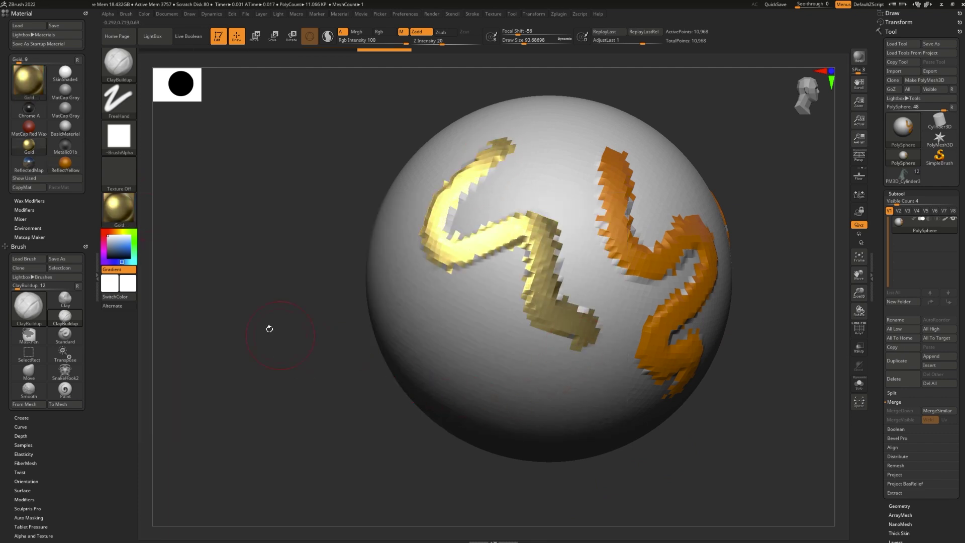
Paint a Droplet material stroke across the lower left and orbit to review all strokes
{"action": "left_click", "coordinate": [132, 221]}
{"action": "left_click", "coordinate": [425, 245]}
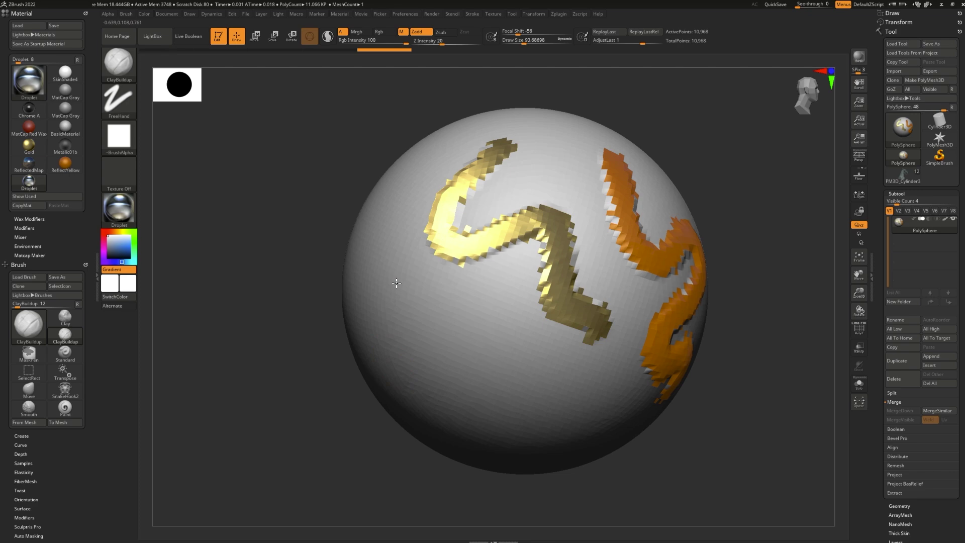
{"action": "mouse_move", "coordinate": [397, 282]}
{"action": "left_mouse_down"}
{"action": "mouse_move", "coordinate": [416, 342]}
{"action": "mouse_move", "coordinate": [482, 332]}
{"action": "mouse_move", "coordinate": [622, 385]}
{"action": "left_mouse_up"}
{"action": "mouse_move", "coordinate": [651, 482]}
{"action": "left_mouse_down"}
{"action": "mouse_move", "coordinate": [661, 438]}
{"action": "mouse_move", "coordinate": [657, 472]}
{"action": "mouse_move", "coordinate": [629, 453]}
{"action": "mouse_move", "coordinate": [658, 478]}
{"action": "mouse_move", "coordinate": [190, 112]}
{"action": "mouse_move", "coordinate": [228, 73]}
{"action": "left_mouse_up"}
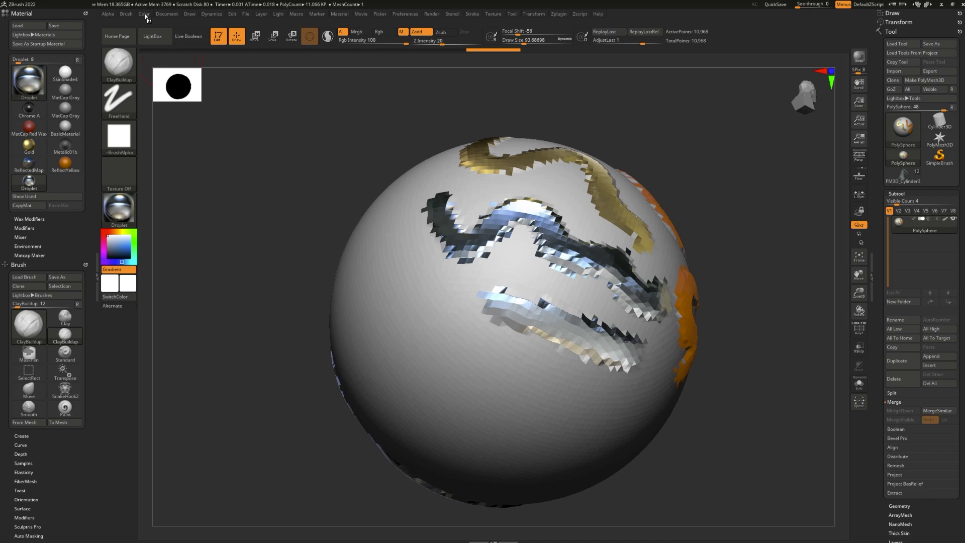
{"action": "mouse_move", "coordinate": [453, 452]}
{"action": "left_mouse_down"}
{"action": "mouse_move", "coordinate": [745, 356]}
{"action": "mouse_move", "coordinate": [747, 388]}
{"action": "mouse_move", "coordinate": [696, 409]}
{"action": "mouse_move", "coordinate": [636, 279]}
{"action": "left_mouse_up"}
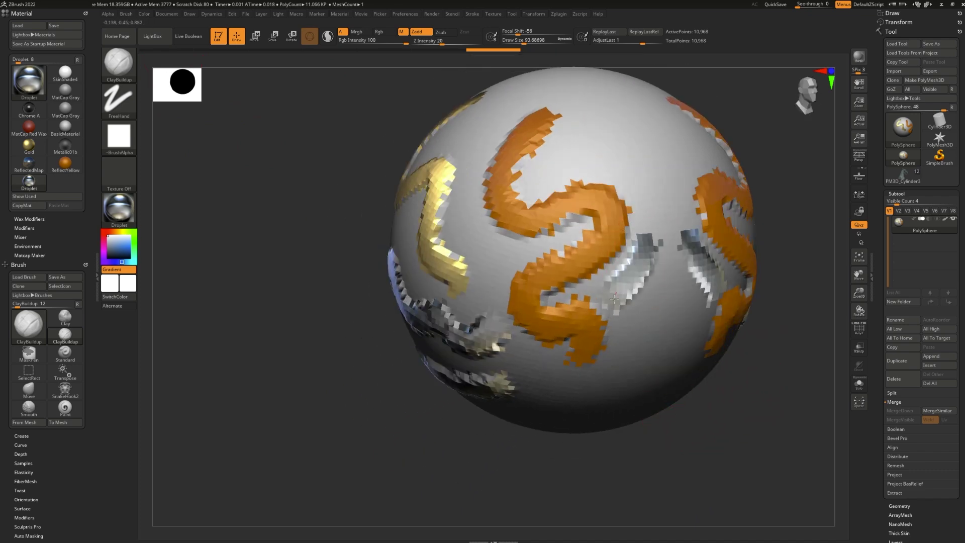
Subdivide the sphere in Tool > Geometry with Ctrl+D to 176,258 points
{"action": "scroll", "coordinate": [624, 236], "scroll_direction": "up", "scroll_amount": 3}
{"action": "right_click_drag", "start_coordinate": [618, 200], "coordinate": [606, 223]}
{"action": "left_click", "coordinate": [899, 506]}
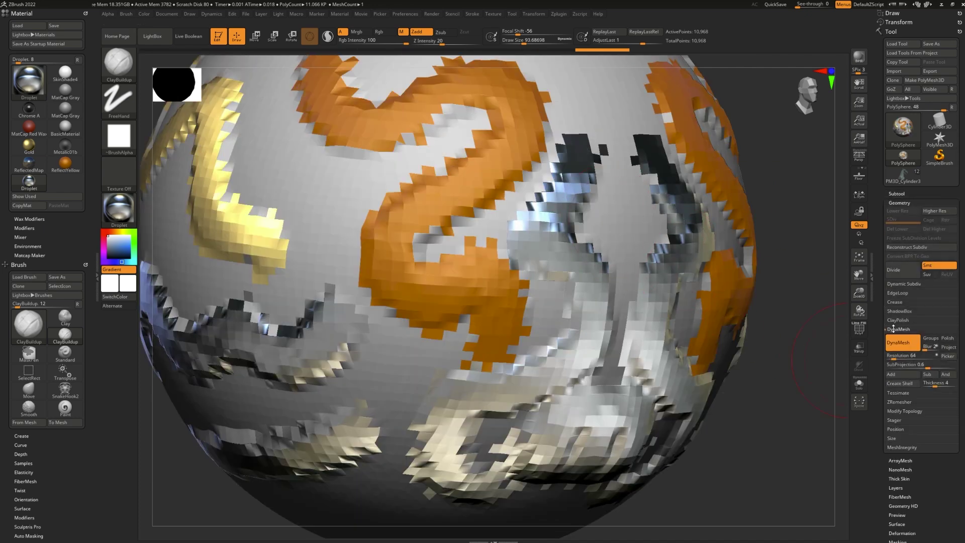
{"action": "key", "text": "ctrl+d"}
{"action": "key", "text": "ctrl+d"}
Turn off DynaMesh and paint a Droplet S-shaped stroke down the sphere
{"action": "scroll", "coordinate": [735, 339], "scroll_direction": "down", "scroll_amount": 3}
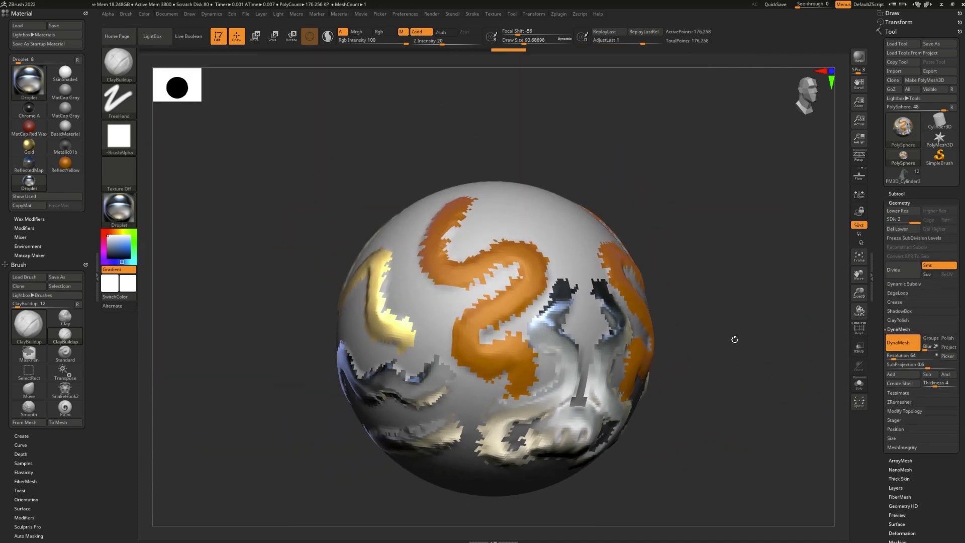
{"action": "mouse_move", "coordinate": [735, 340]}
{"action": "right_mouse_down"}
{"action": "mouse_move", "coordinate": [755, 390]}
{"action": "mouse_move", "coordinate": [739, 383]}
{"action": "mouse_move", "coordinate": [748, 422]}
{"action": "right_mouse_up"}
{"action": "left_click", "coordinate": [902, 344]}
{"action": "left_click_drag", "start_coordinate": [514, 276], "coordinate": [613, 352]}
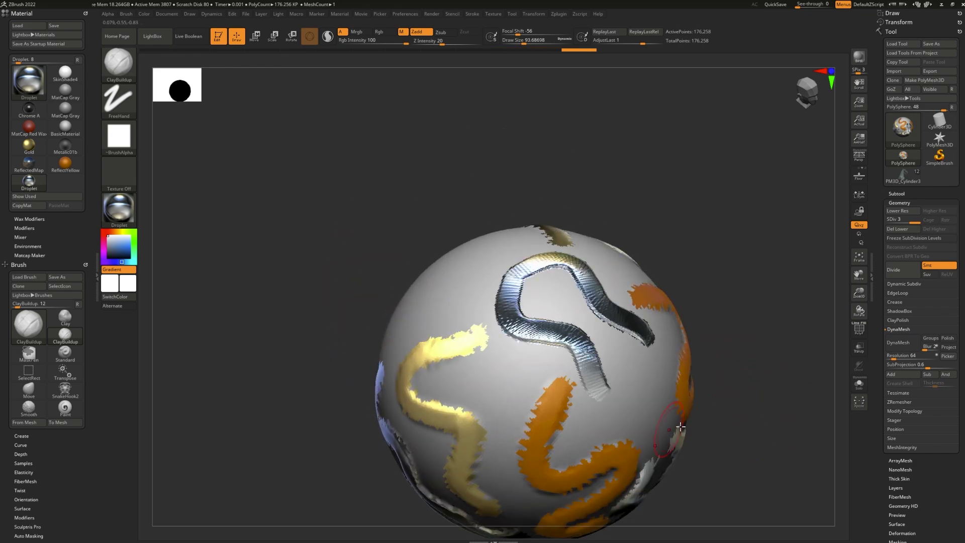